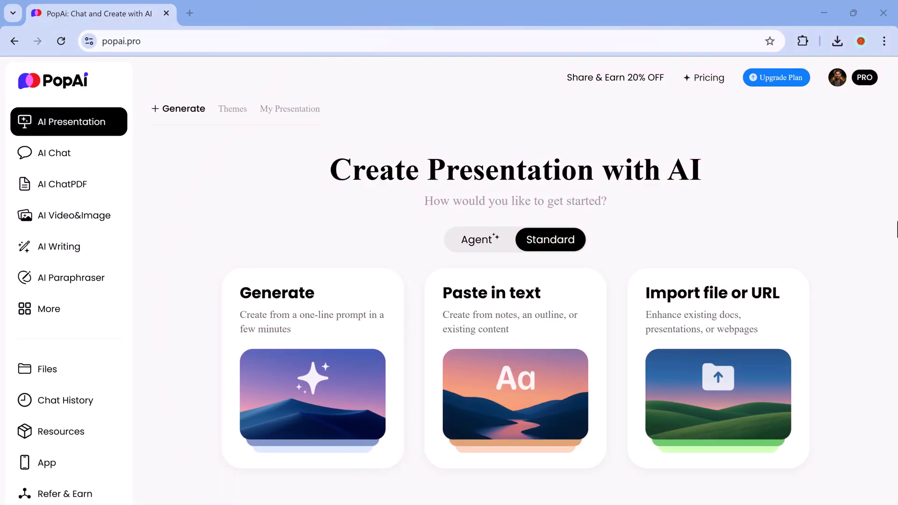
- Have the agent generate a 'Digital Marketing Trends' deck, then play it fullscreen through several slides
left_click(463, 242)
type("Digital Marketing Trends")
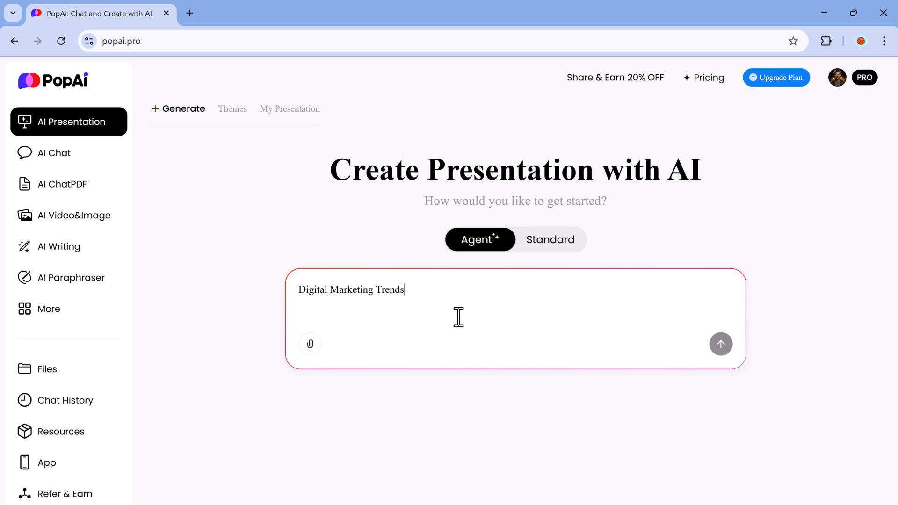
left_click(720, 344)
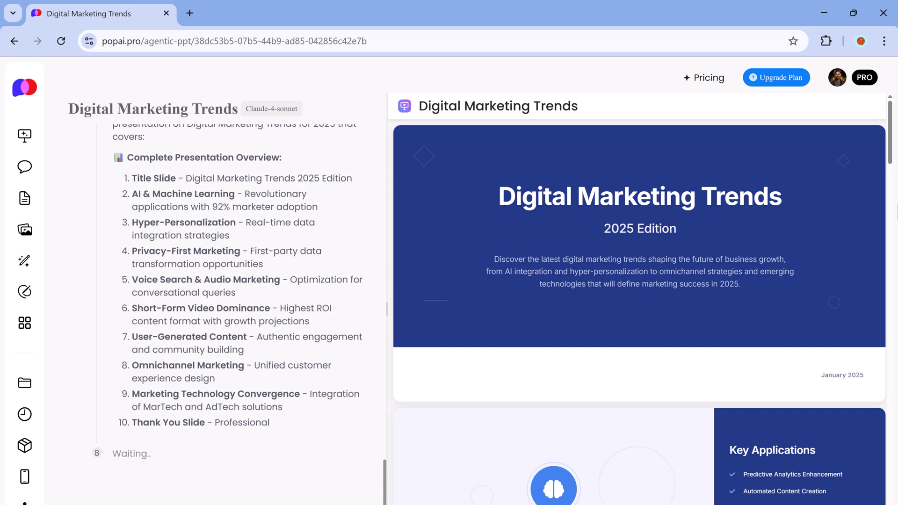
scroll(844, 168, "down", 4)
left_click(873, 106)
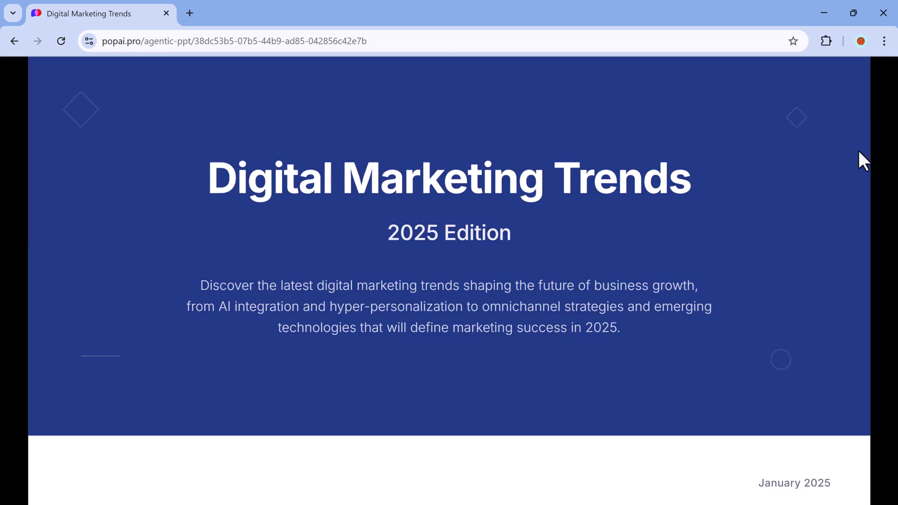
left_click(858, 152)
left_click(858, 152)
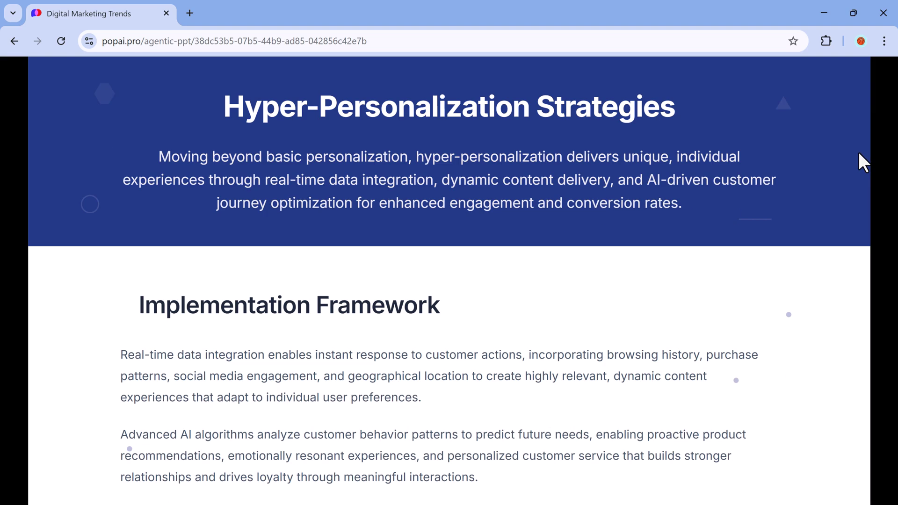
left_click(858, 152)
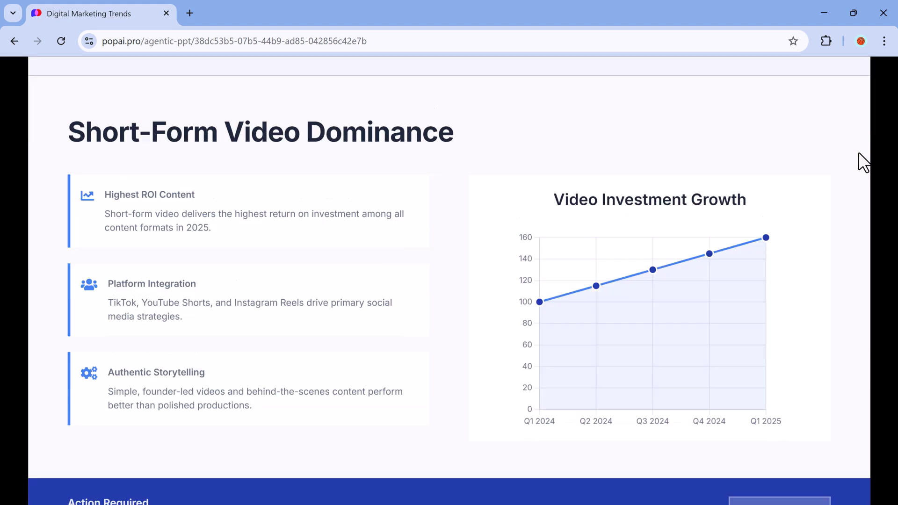
left_click(858, 151)
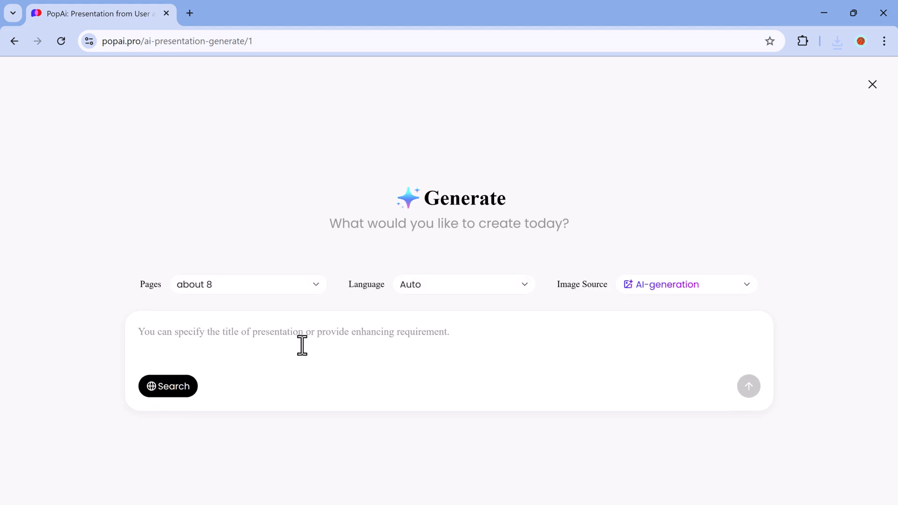
type("How to Build a Strong Brand Identity")
- Request the Brand Identity outline with about 10 pages, English, and AI-generated images
left_click(304, 284)
left_click(261, 342)
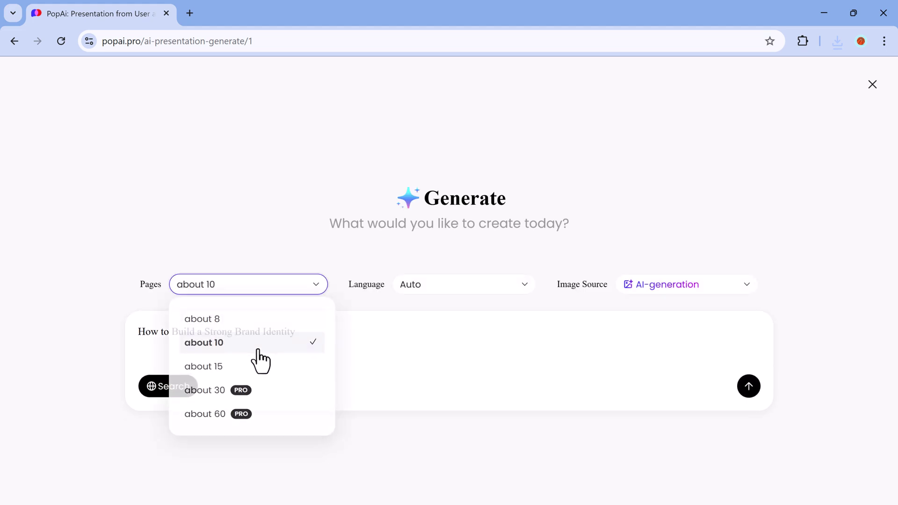
left_click(463, 291)
scroll(462, 351, "down", 1)
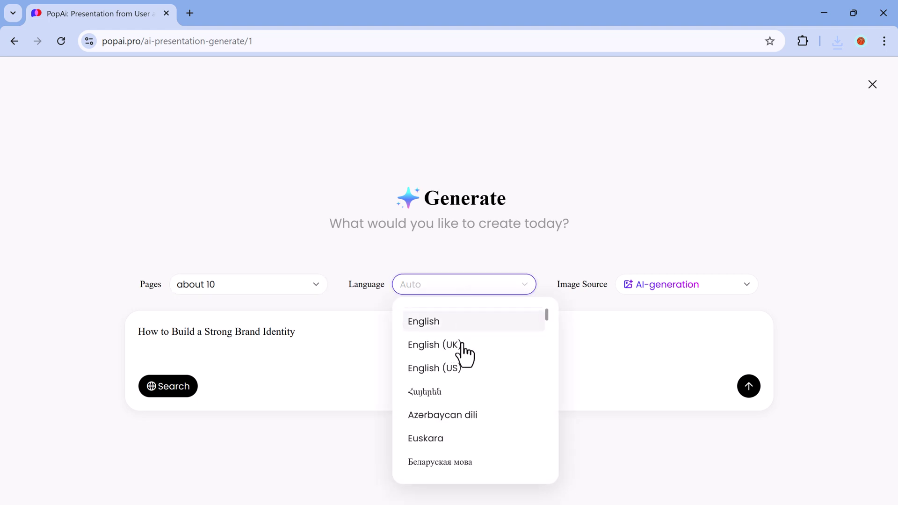
scroll(442, 351, "up", 1)
left_click(440, 343)
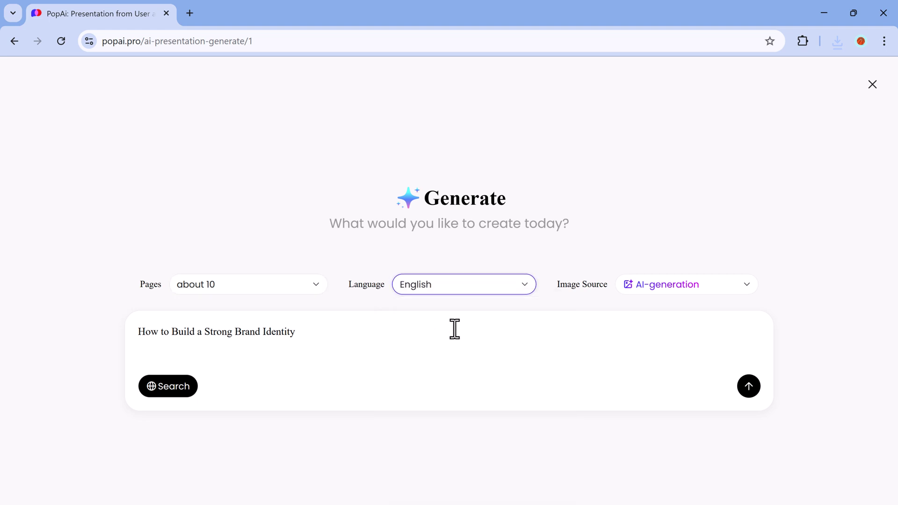
left_click(702, 286)
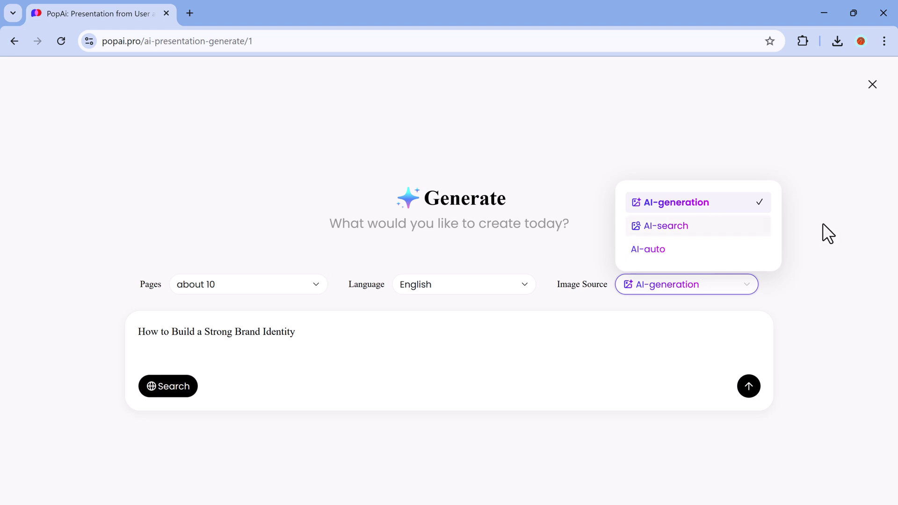
left_click(828, 233)
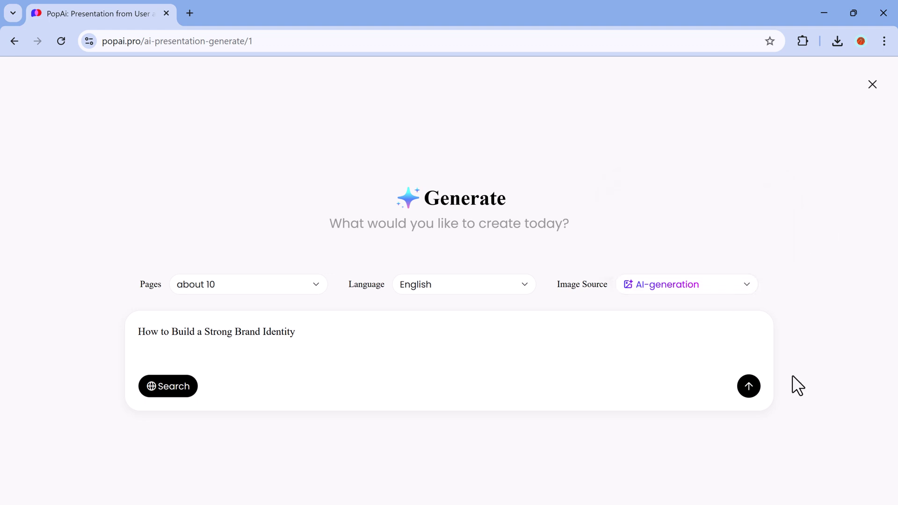
left_click(748, 387)
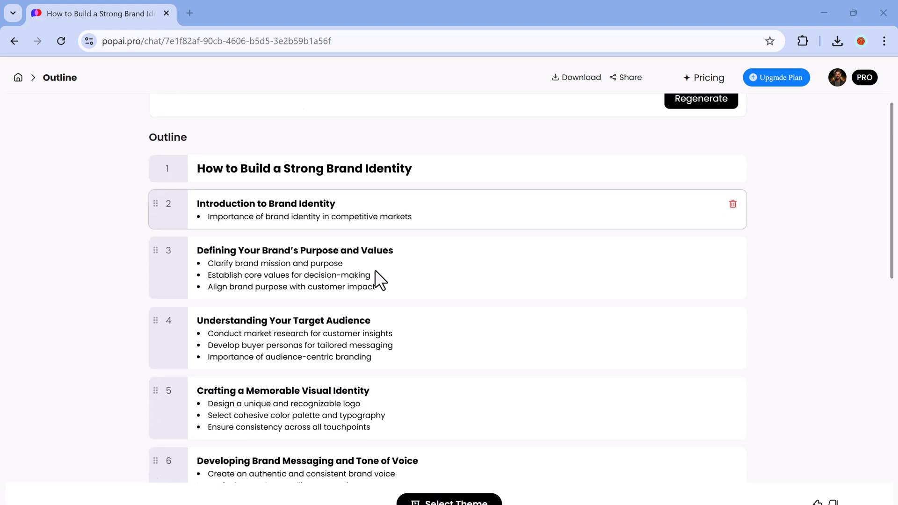
scroll(375, 270, "down", 10)
- Create the Brand Identity deck in The Cosmos theme and view slides 2 through 5
left_click(448, 501)
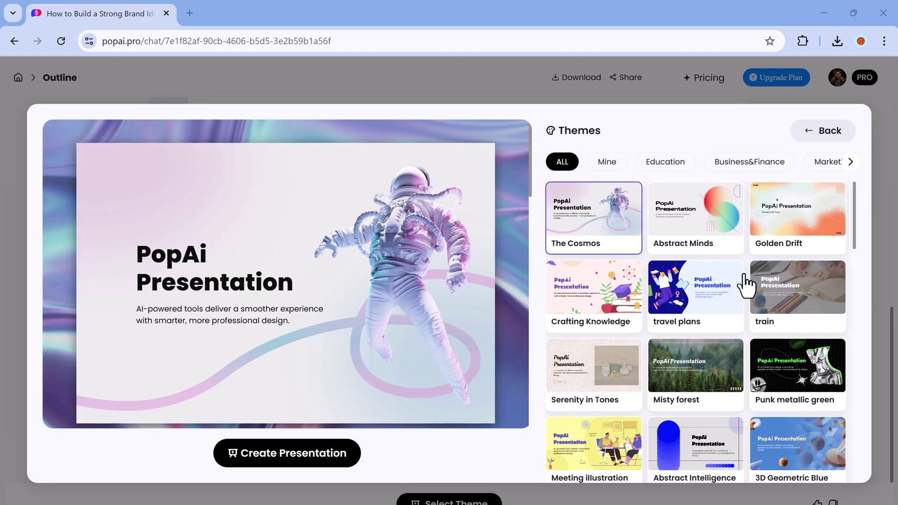
scroll(790, 297, "down", 3)
scroll(789, 297, "down", 3)
scroll(789, 297, "down", 3)
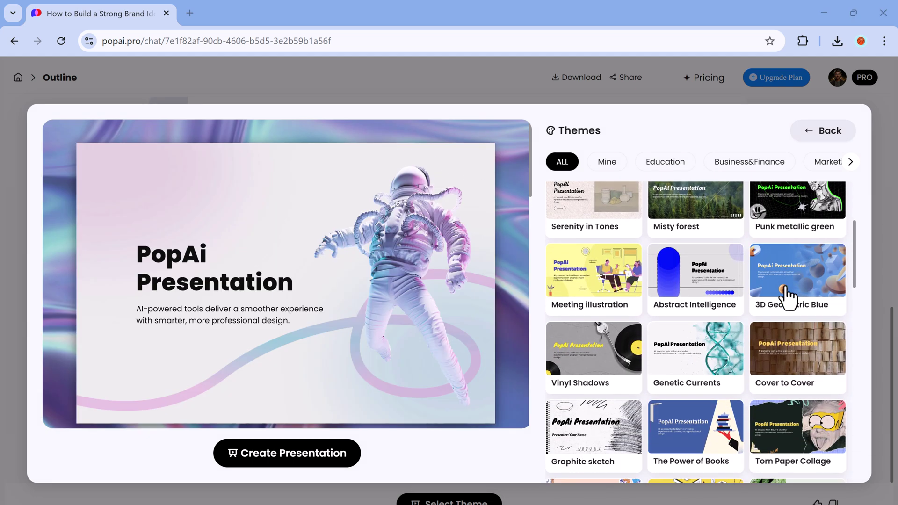
scroll(790, 296, "down", 3)
scroll(790, 297, "down", 1)
scroll(790, 296, "up", 5)
scroll(789, 297, "up", 5)
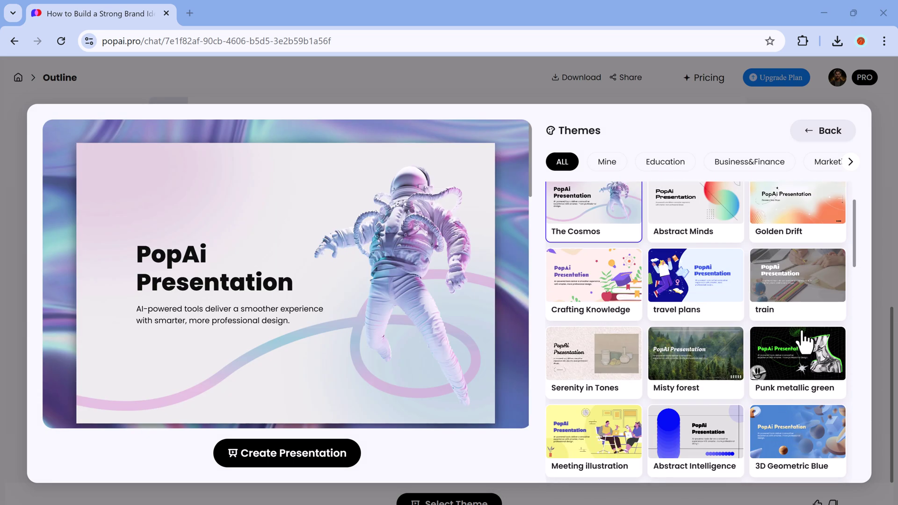
left_click(314, 463)
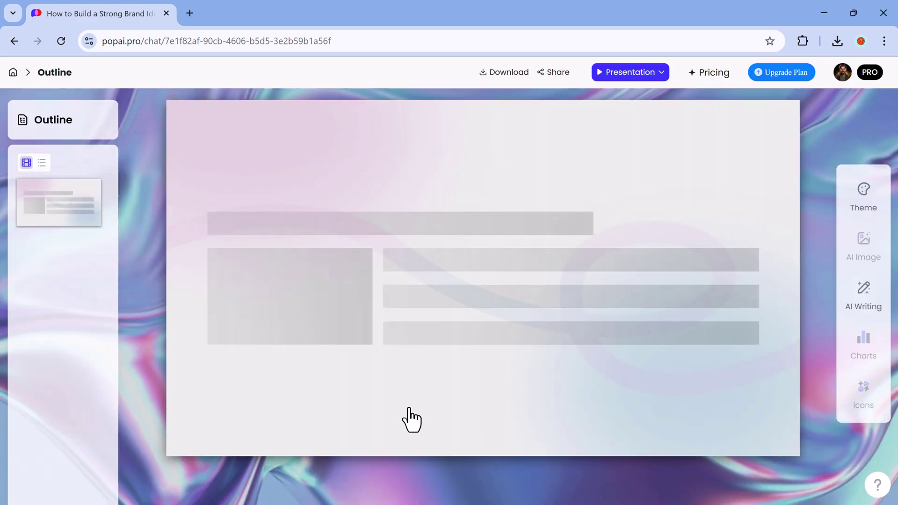
left_click(101, 232)
left_click(67, 323)
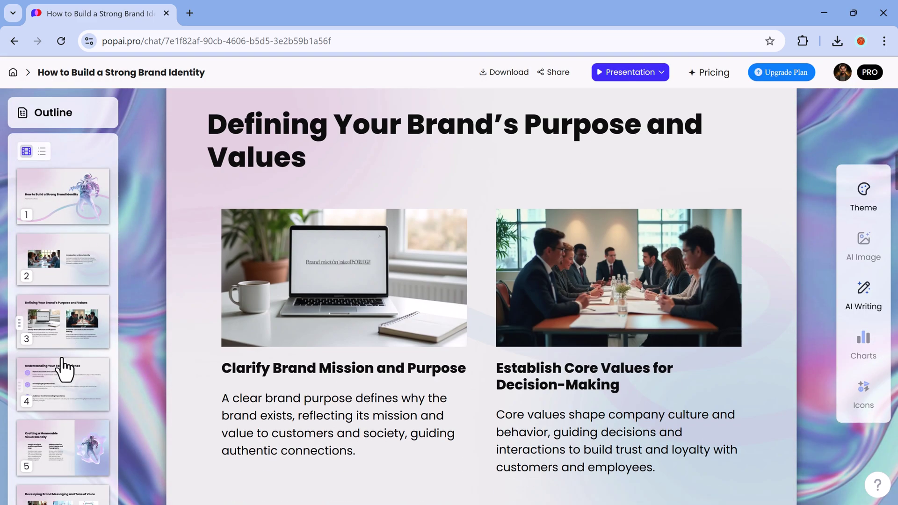
left_click(66, 379)
left_click(81, 453)
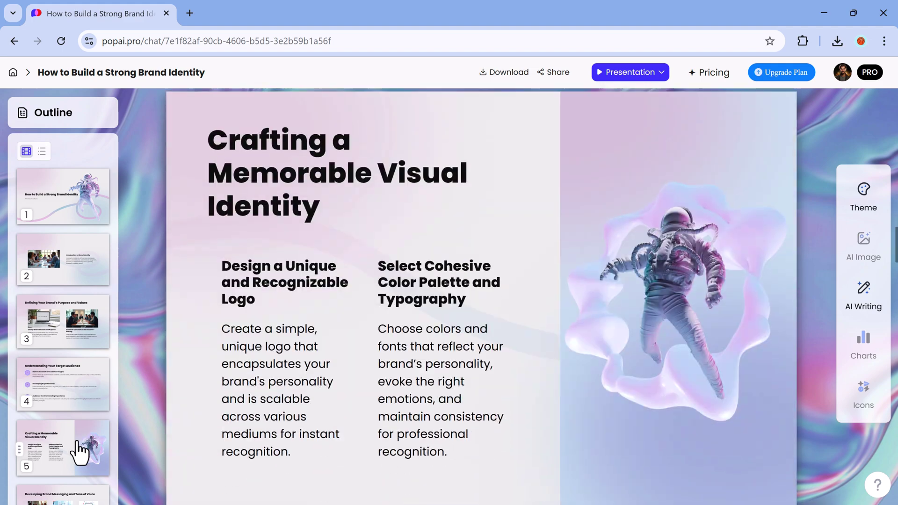
scroll(786, 282, "down", 5)
scroll(786, 282, "down", 5)
scroll(786, 282, "down", 5)
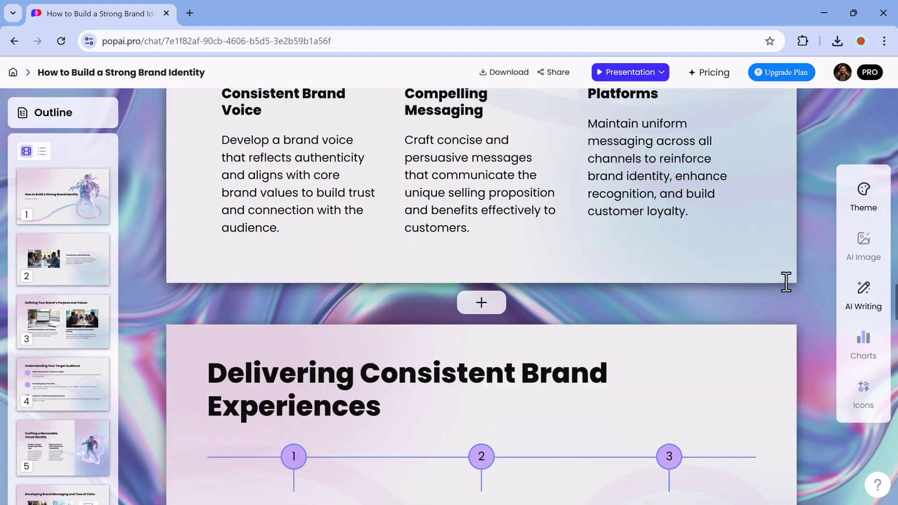
scroll(786, 282, "down", 5)
scroll(786, 282, "down", 5)
scroll(787, 282, "down", 5)
scroll(786, 282, "down", 5)
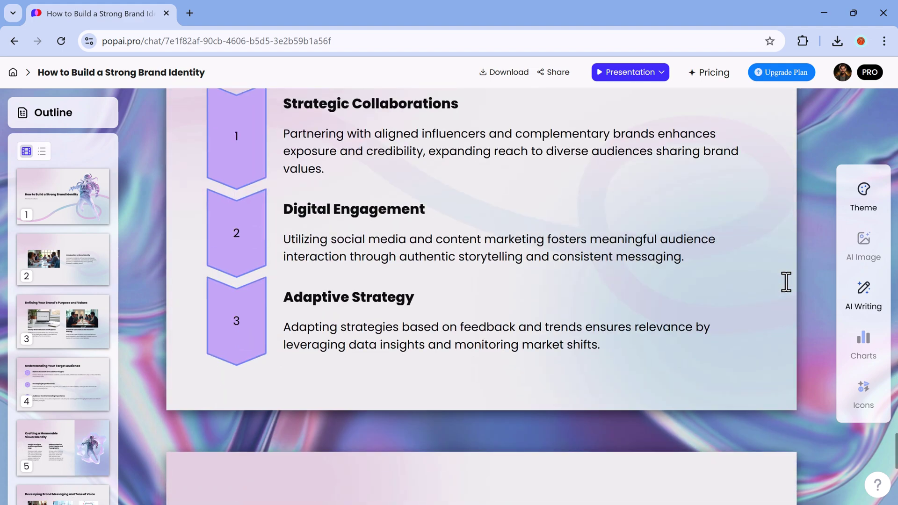
scroll(786, 282, "down", 5)
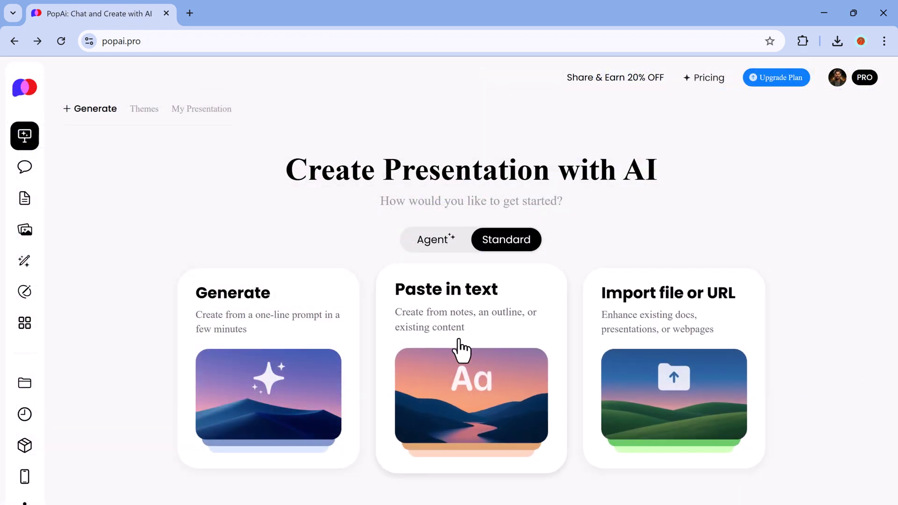
- Submit 'Power of Influencer Marketing' as pasted text with about 10 pages, English, and AI images
left_click(459, 347)
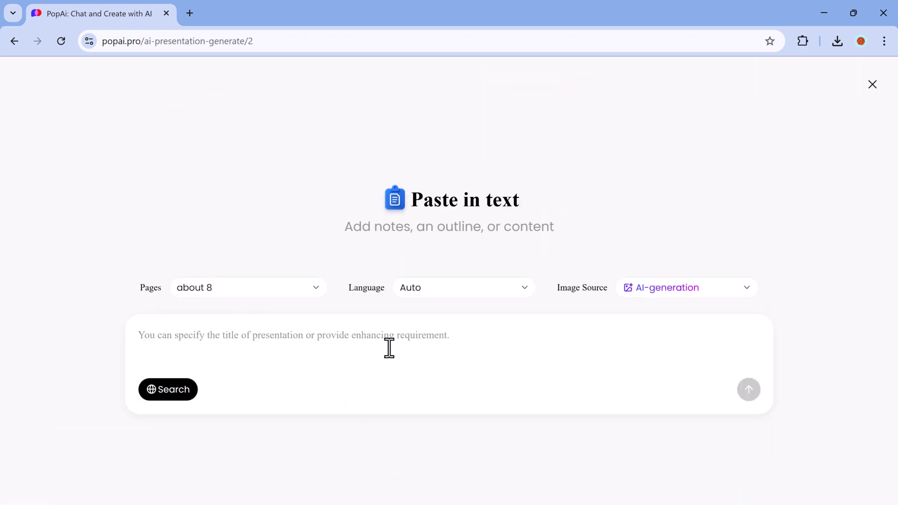
type("Power of Influencer Marketing")
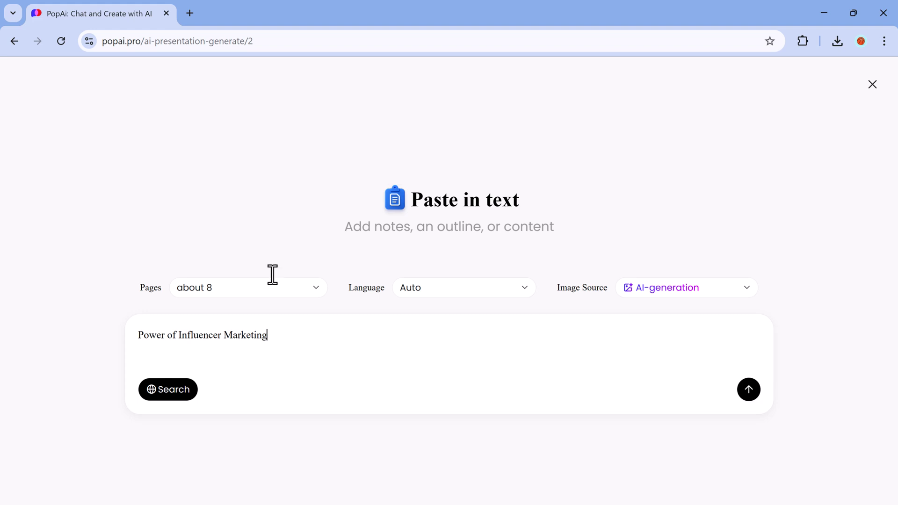
left_click(302, 289)
left_click(287, 349)
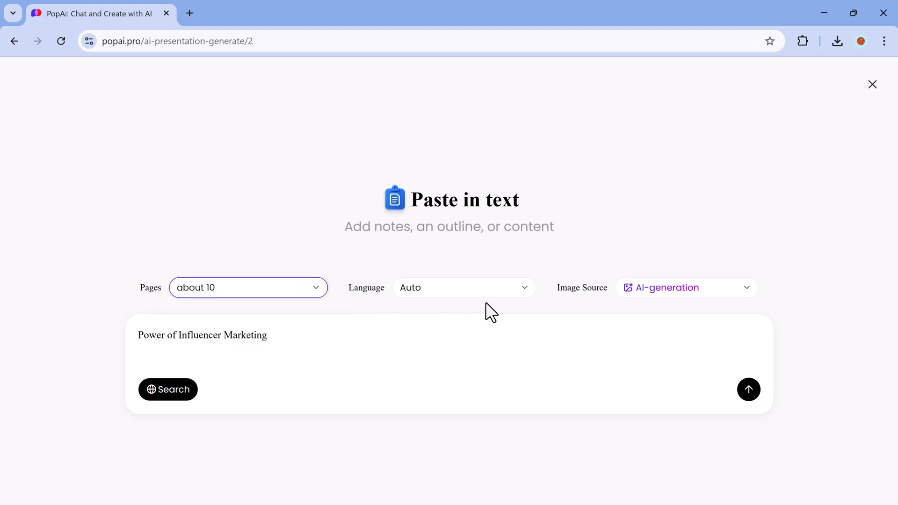
left_click(491, 288)
left_click(477, 344)
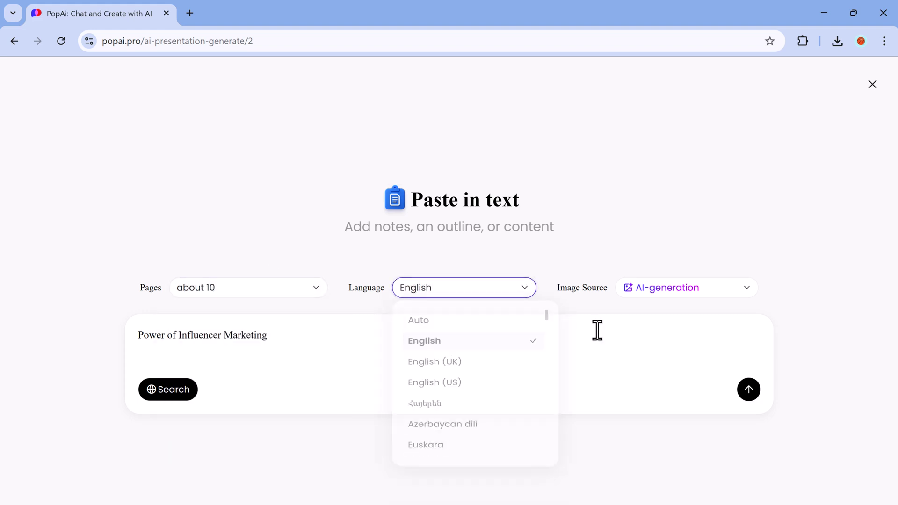
left_click(688, 288)
left_click(660, 229)
left_click(748, 389)
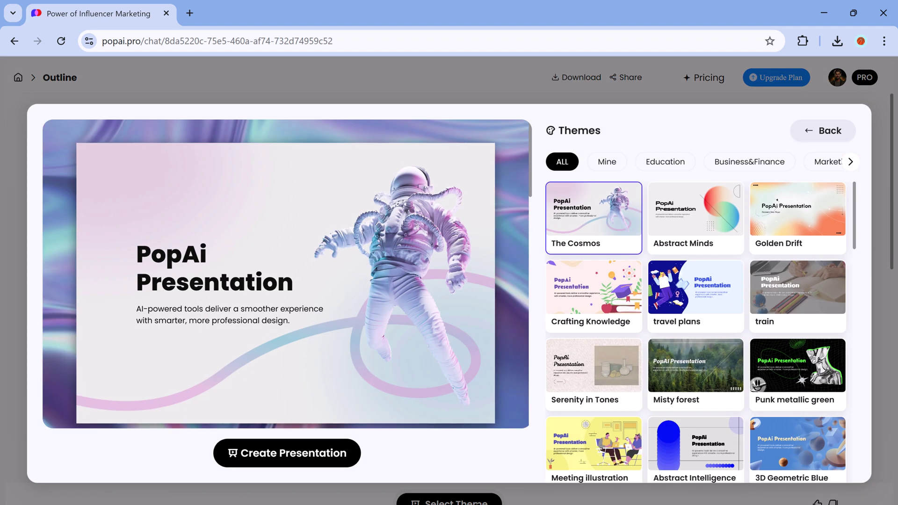
scroll(780, 330, "down", 3)
scroll(764, 323, "down", 3)
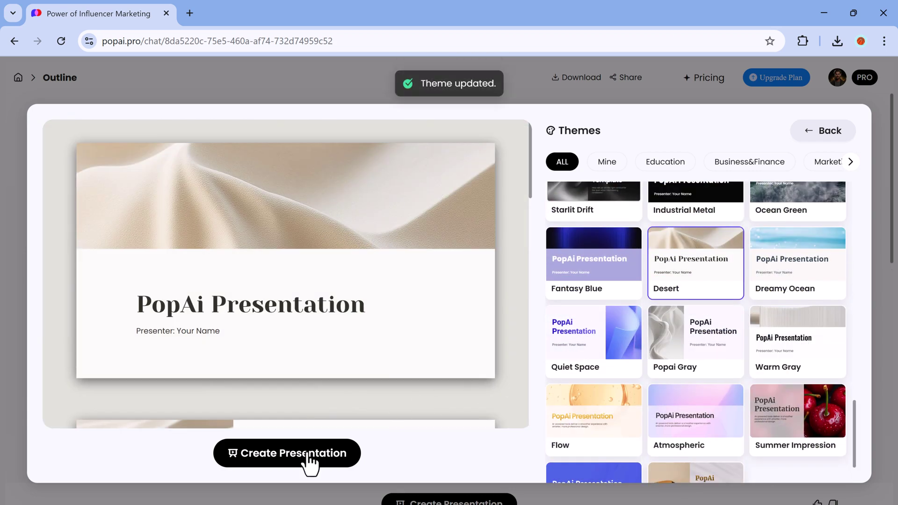
- Build the Desert-themed influencer deck, browse slides 2–7, then open Import file or URL
left_click(309, 463)
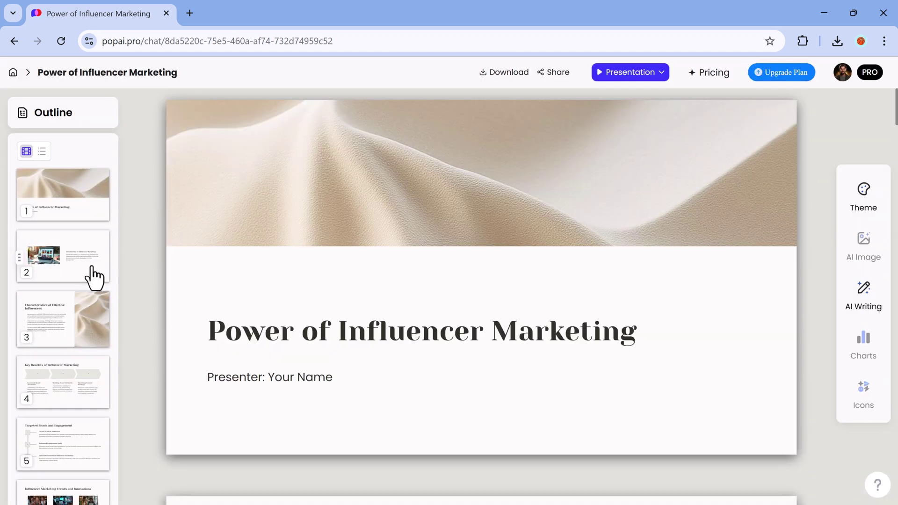
left_click(94, 271)
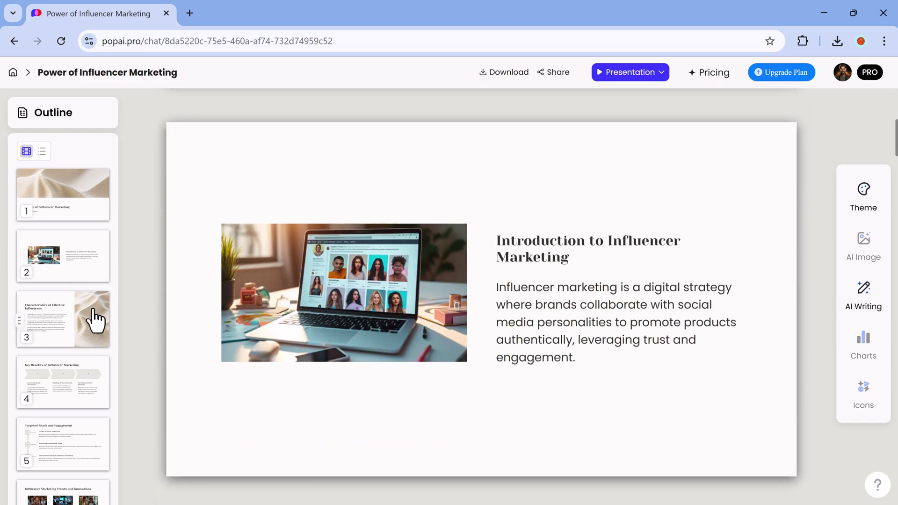
scroll(94, 320, "down", 3)
left_click(95, 319)
scroll(77, 378, "down", 3)
scroll(70, 421, "down", 5)
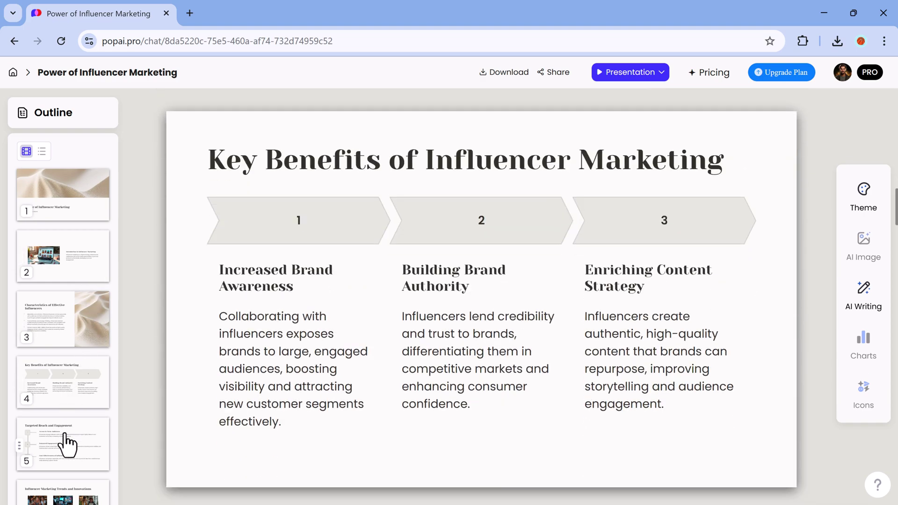
left_click(67, 444)
scroll(70, 422, "down", 3)
left_click(79, 403)
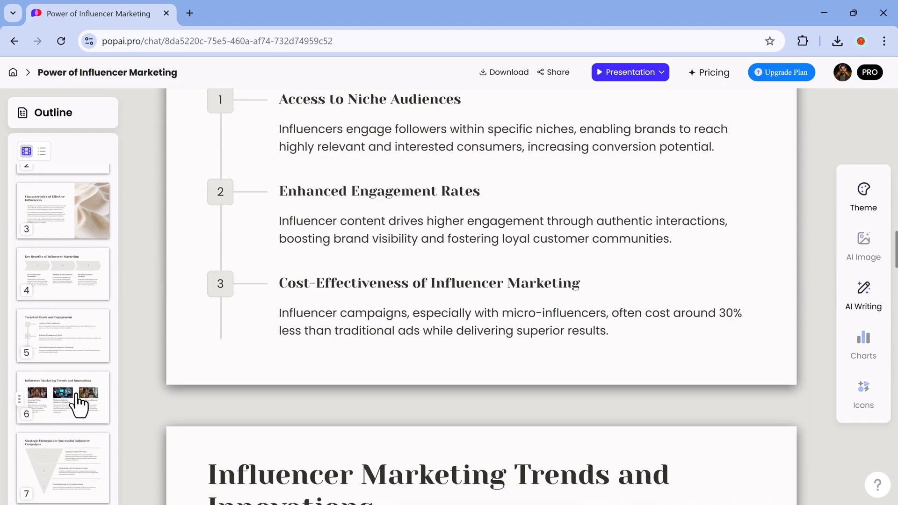
left_click(72, 479)
scroll(449, 280, "down", 3)
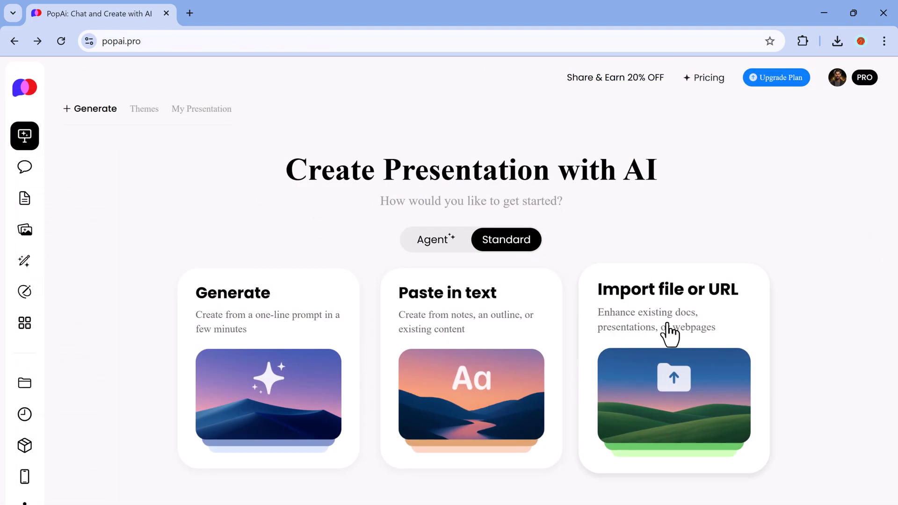
left_click(671, 335)
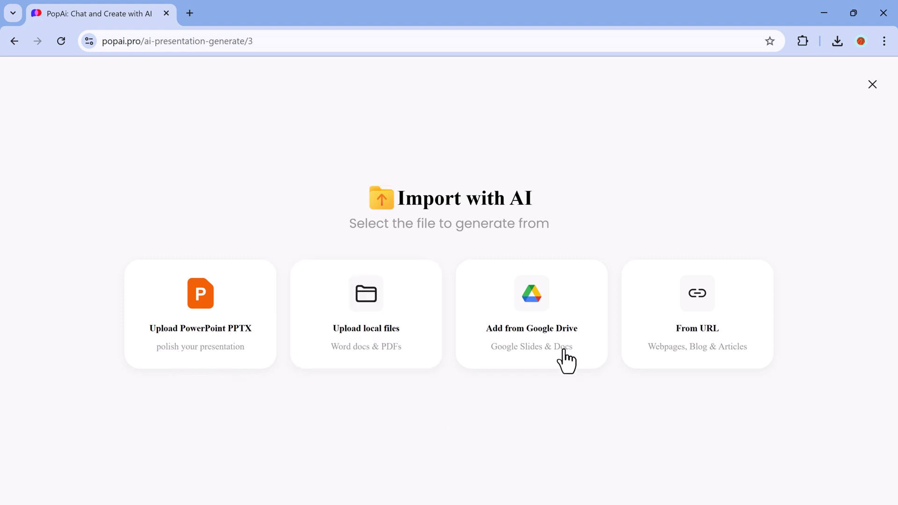
mouse_move(365, 314)
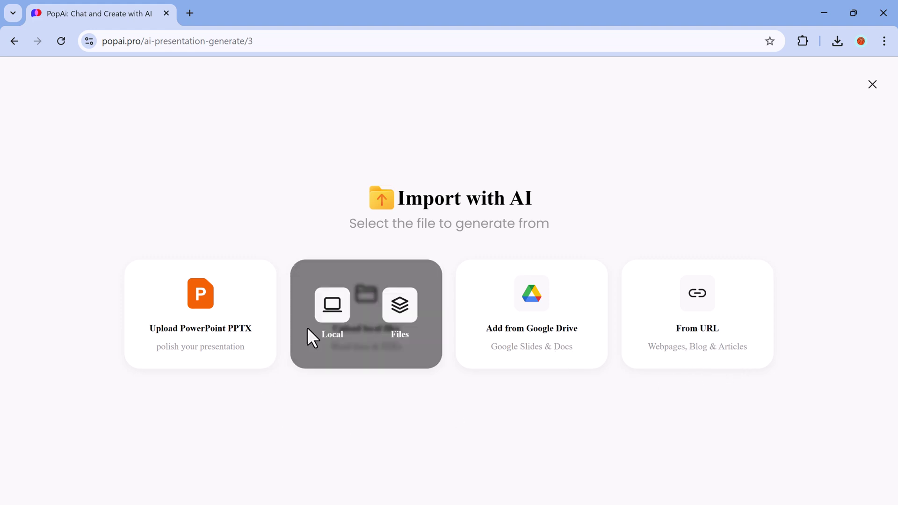
- Upload SEO.docx from local files, generate its outline, and create the deck in 3D Geometric Blue
left_click(344, 312)
double_click(287, 250)
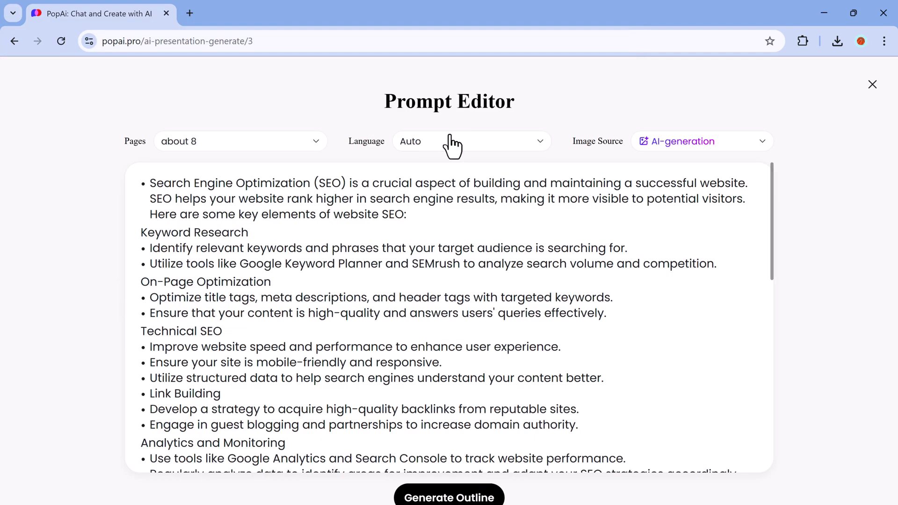
left_click(449, 496)
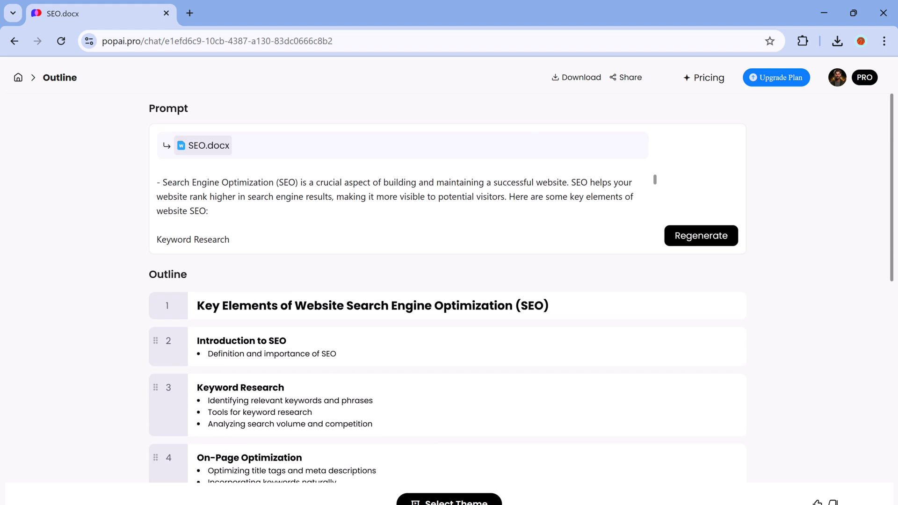
left_click(424, 500)
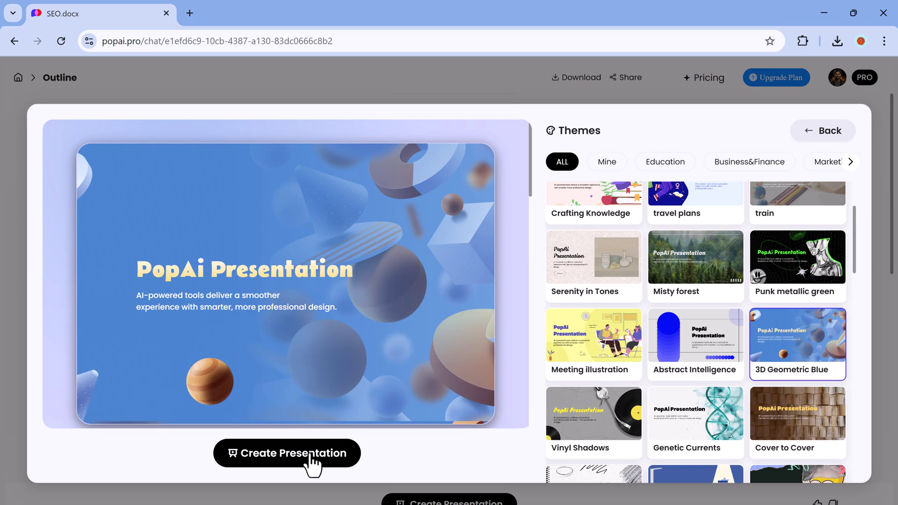
left_click(313, 454)
left_click(82, 218)
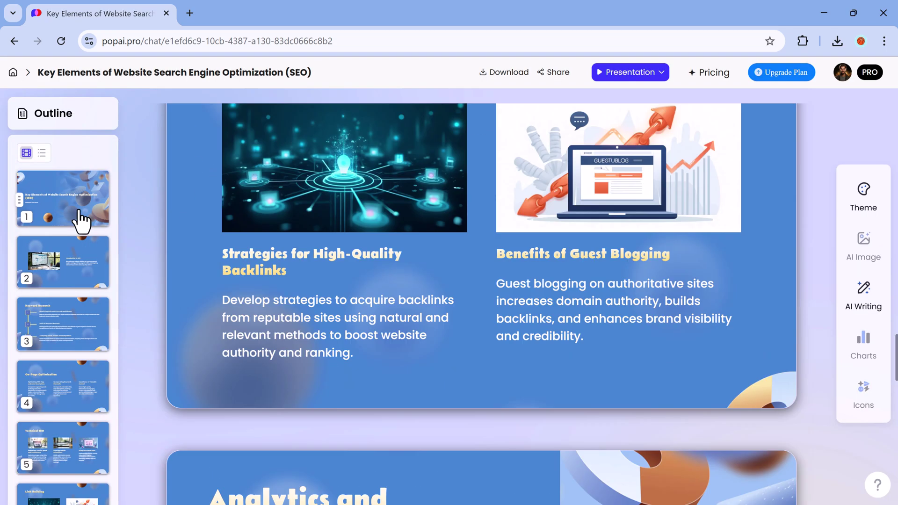
scroll(573, 189, "down", 3)
scroll(702, 210, "down", 3)
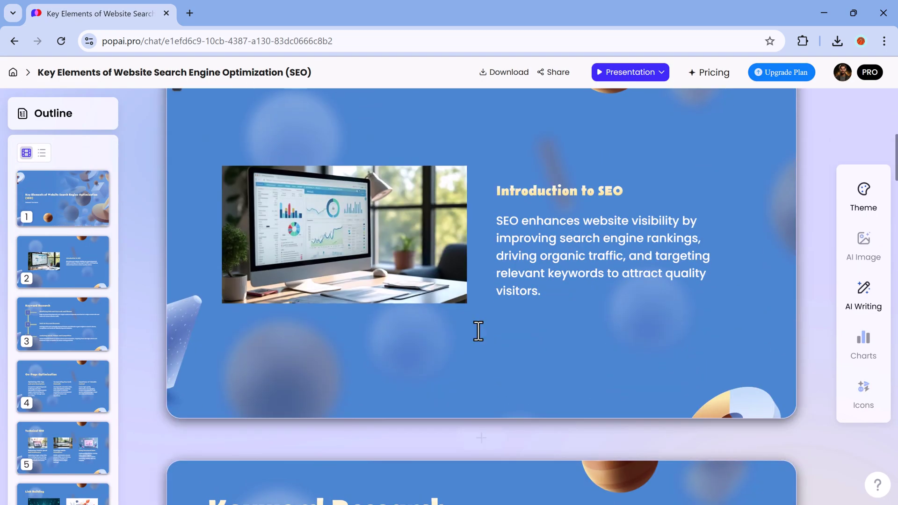
left_click(66, 339)
left_click(79, 411)
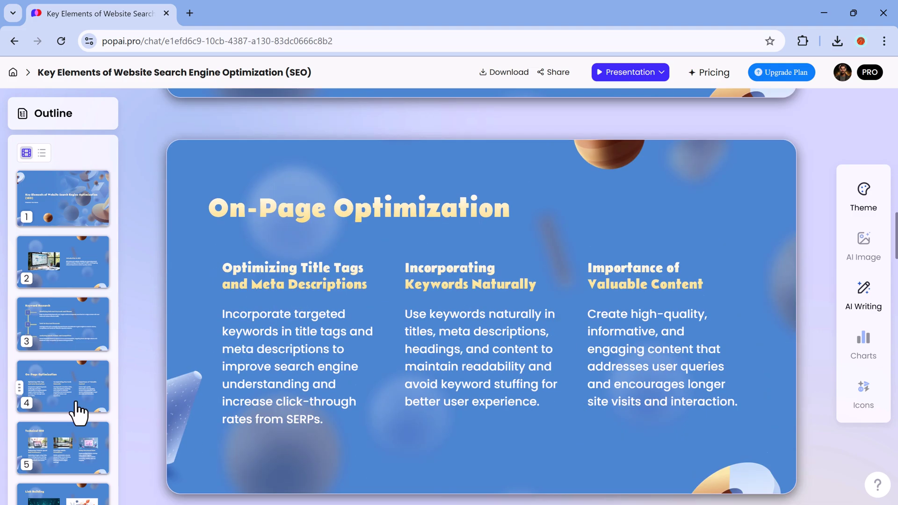
left_click(76, 452)
scroll(76, 448, "down", 3)
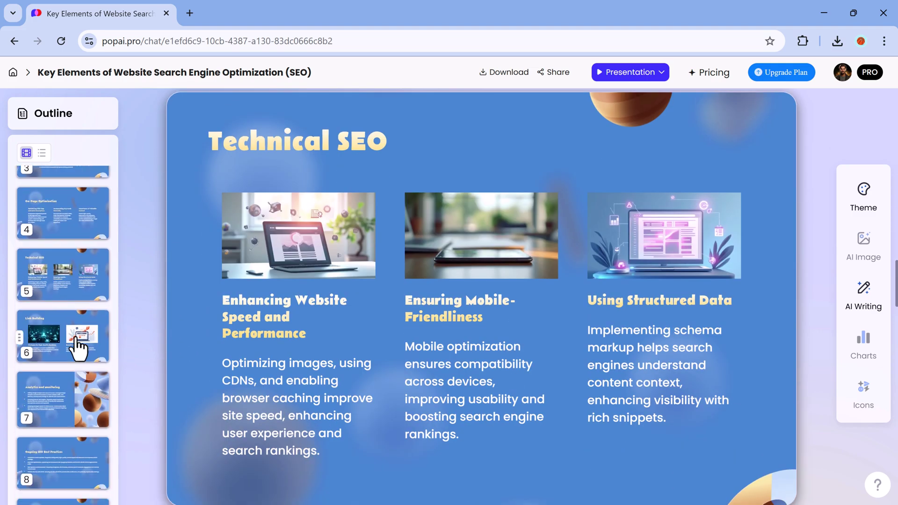
left_click(79, 345)
left_click(86, 418)
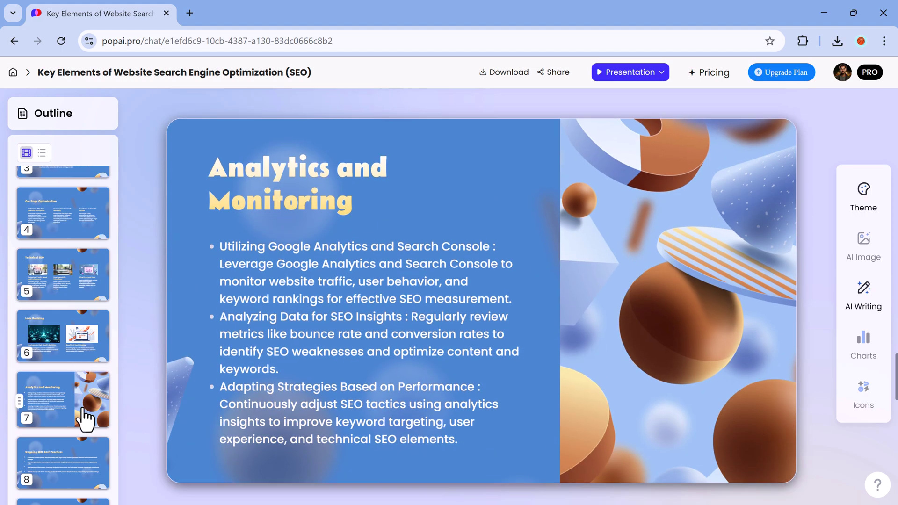
scroll(86, 418, "down", 2)
scroll(86, 418, "down", 1)
left_click(82, 379)
left_click(79, 432)
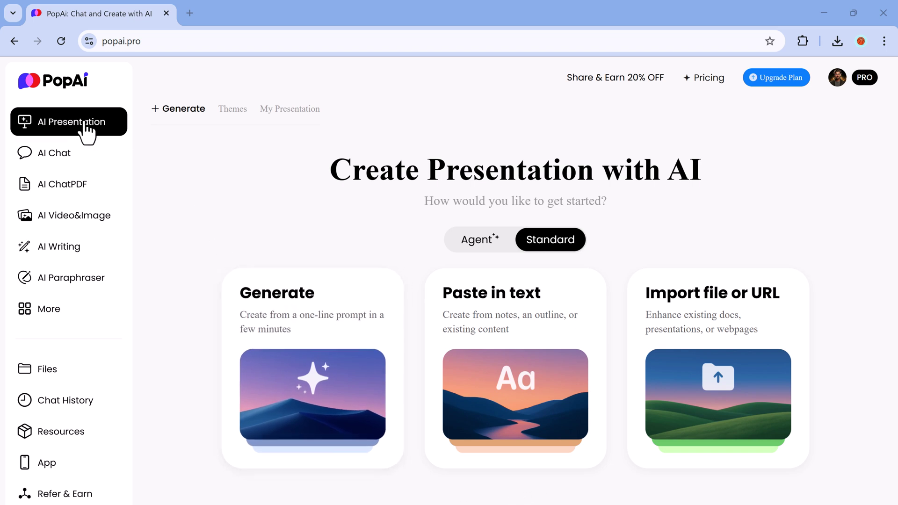
- View annual Pro and Unlimited upgrade pricing and bring up the PopAi app download offer
left_click(100, 158)
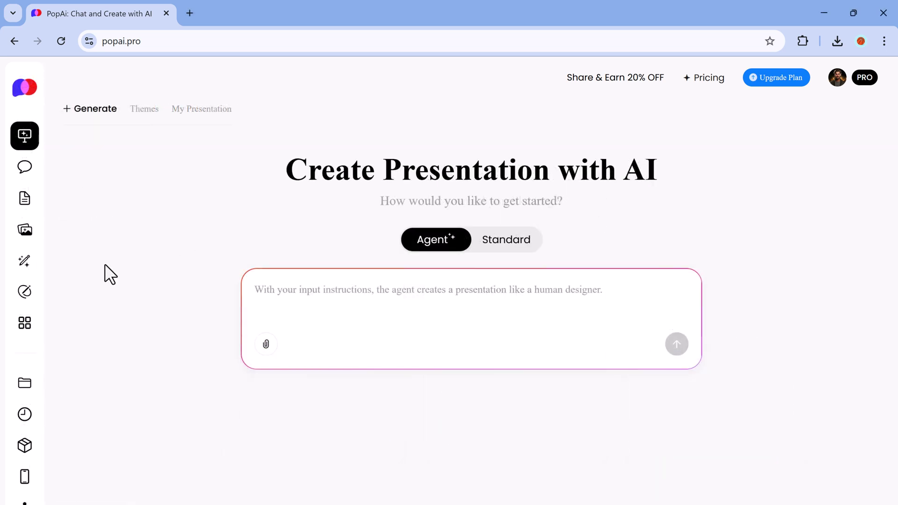
left_click(25, 476)
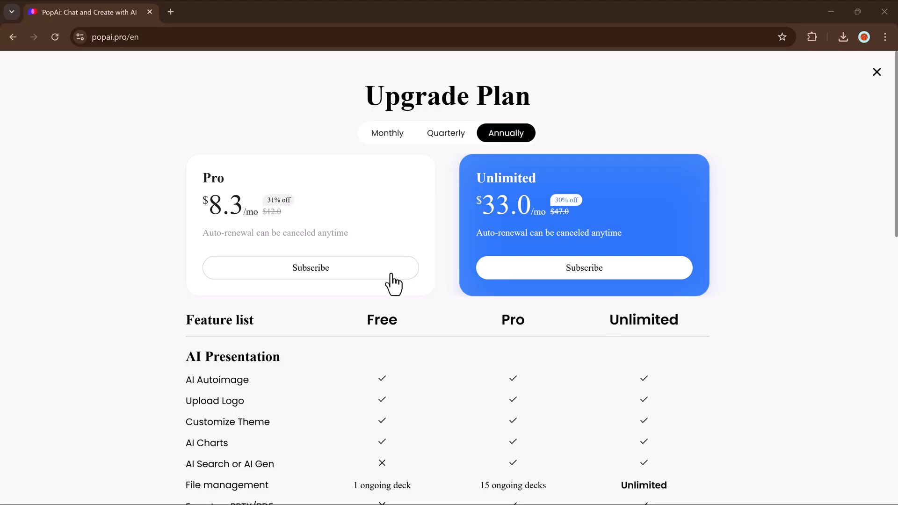
scroll(394, 282, "down", 2)
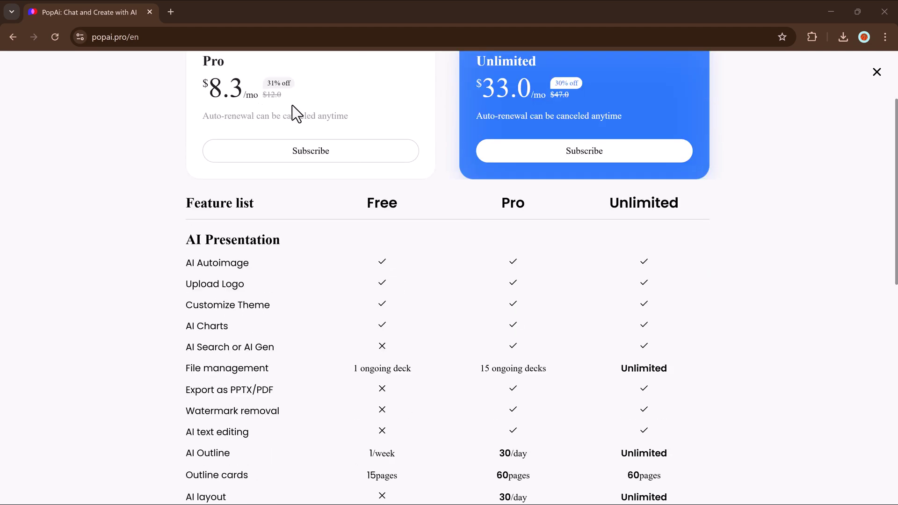
scroll(647, 240, "down", 1)
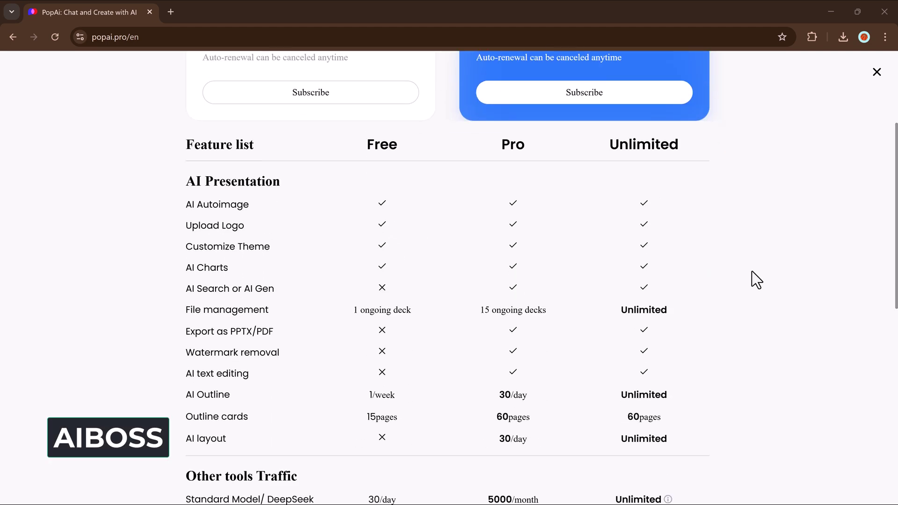
scroll(756, 279, "down", 1)
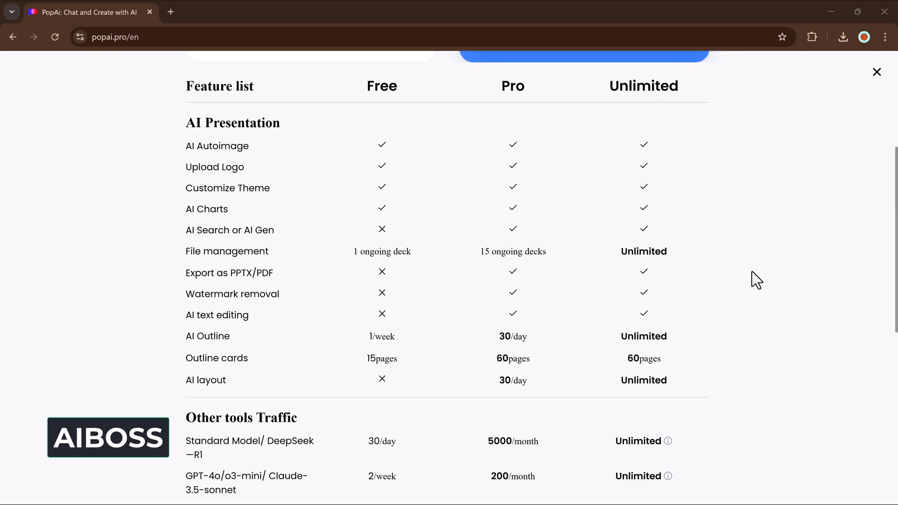
scroll(757, 279, "down", 3)
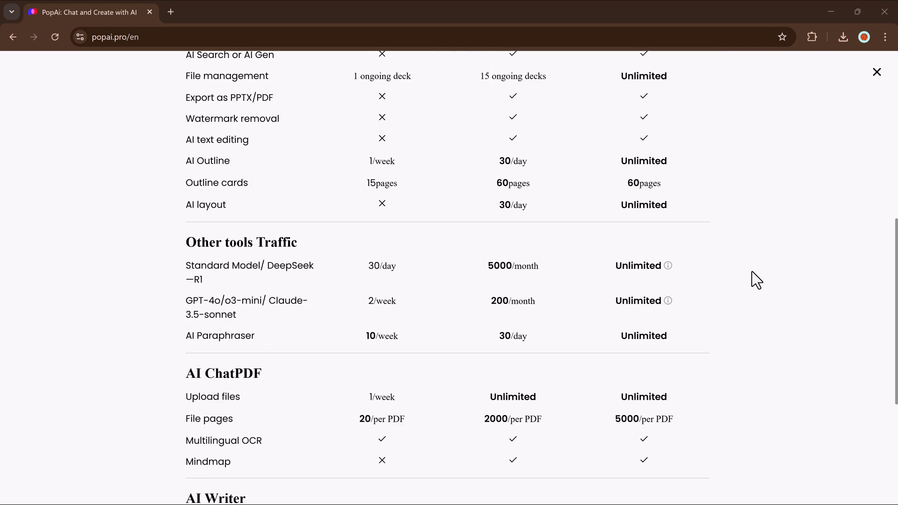
scroll(756, 279, "down", 3)
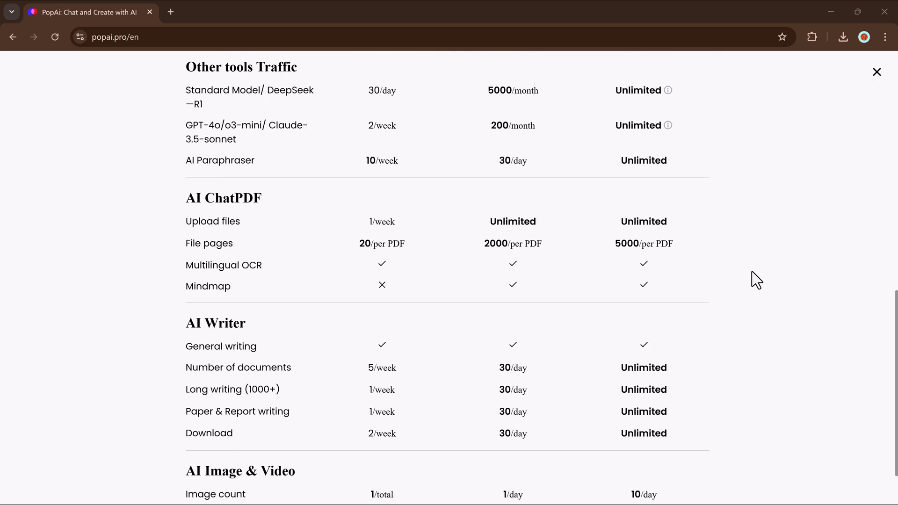
scroll(756, 279, "down", 1)
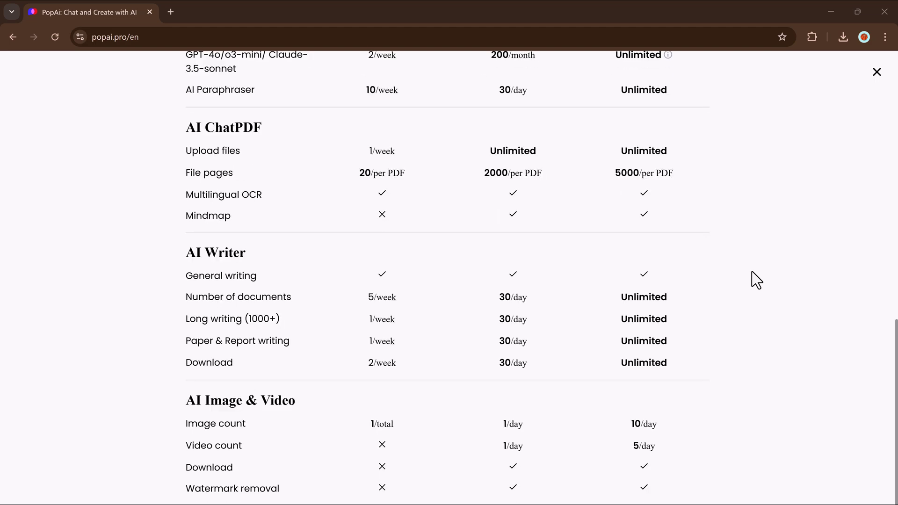
scroll(757, 280, "up", 4)
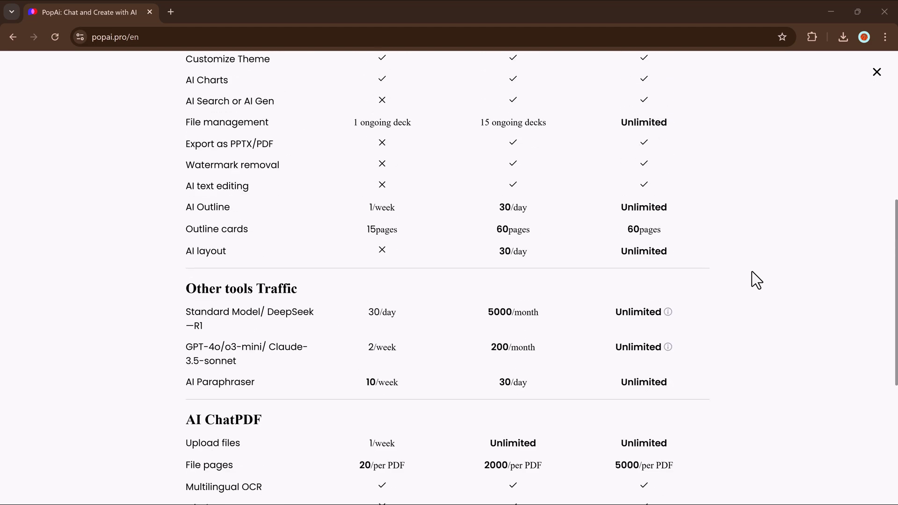
scroll(756, 279, "up", 3)
scroll(756, 280, "up", 3)
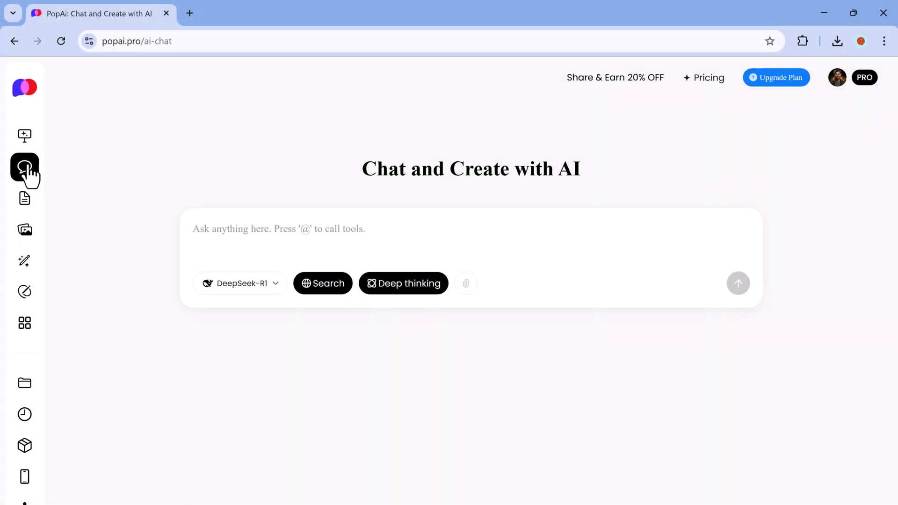
- Pass through the PDF reader page, return to presentation home, and show the Themes gallery
left_click(24, 198)
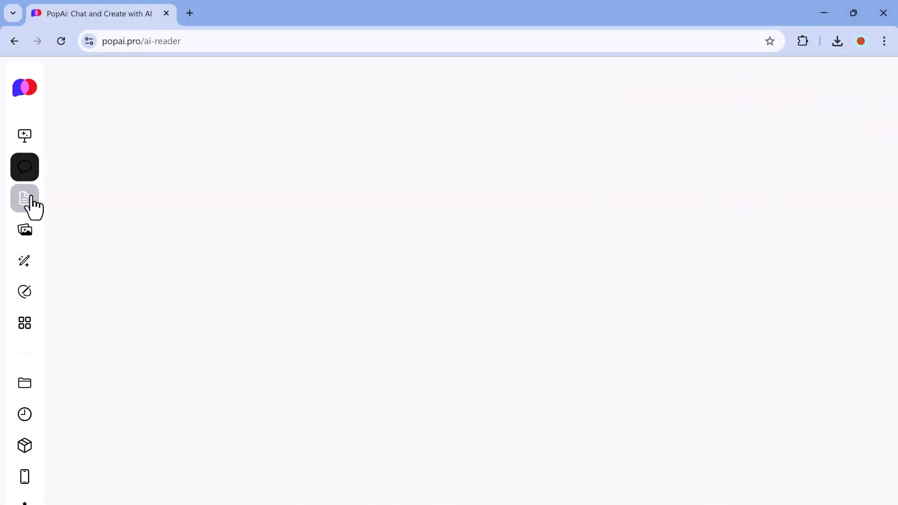
left_click(25, 88)
left_click(144, 108)
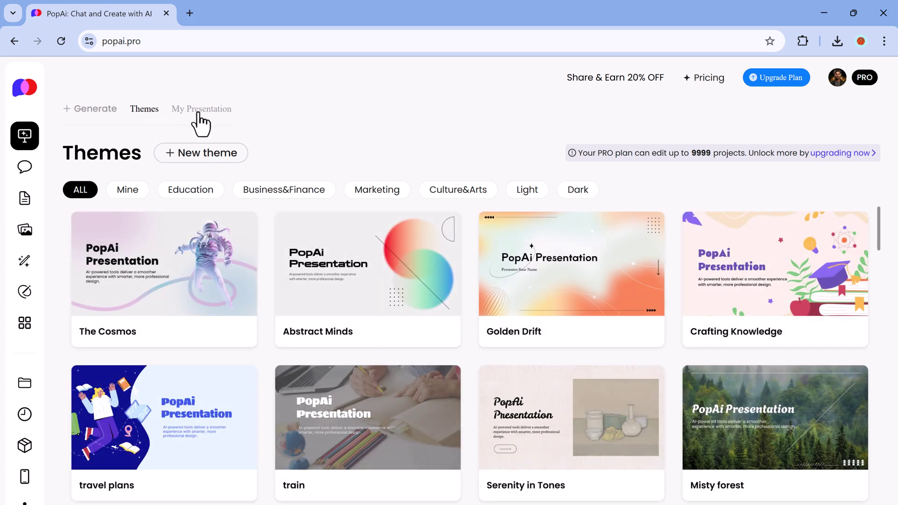
scroll(220, 224, "down", 5)
scroll(222, 224, "down", 5)
scroll(222, 225, "down", 2)
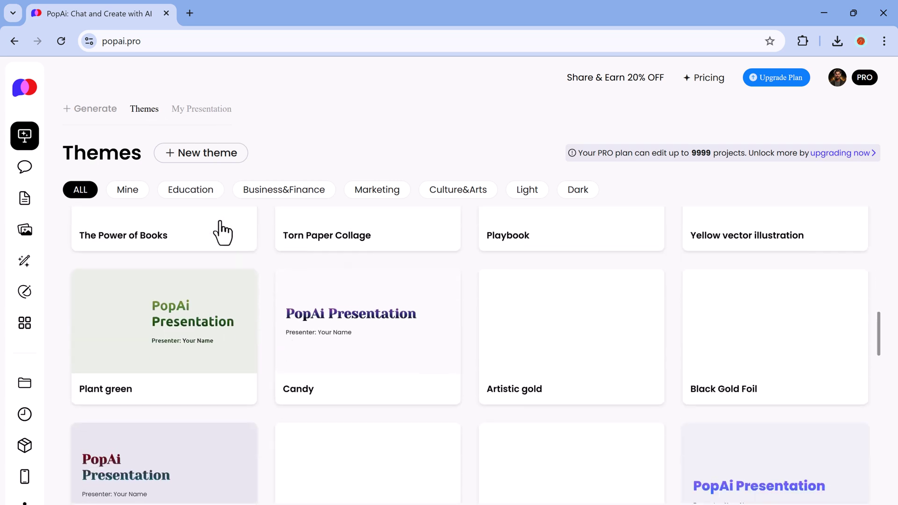
scroll(223, 230, "up", 5)
scroll(223, 230, "up", 3)
scroll(223, 230, "up", 1)
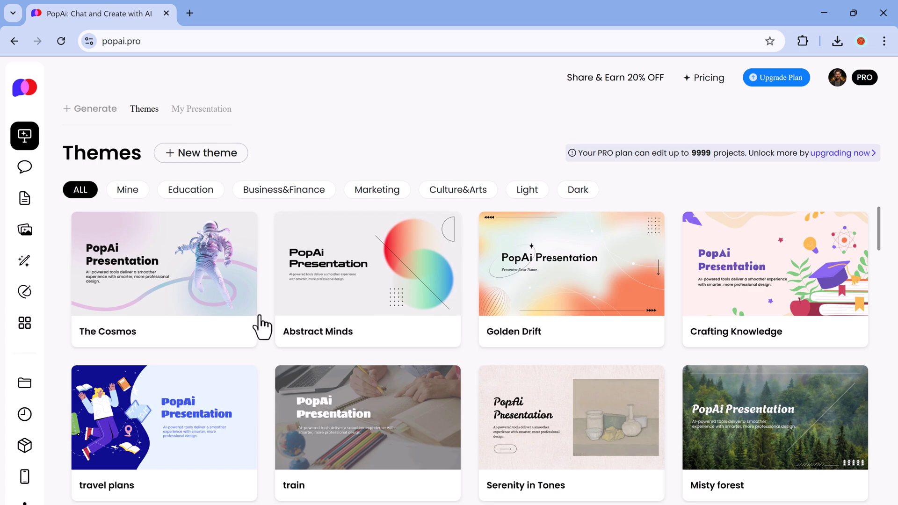
scroll(300, 311, "down", 5)
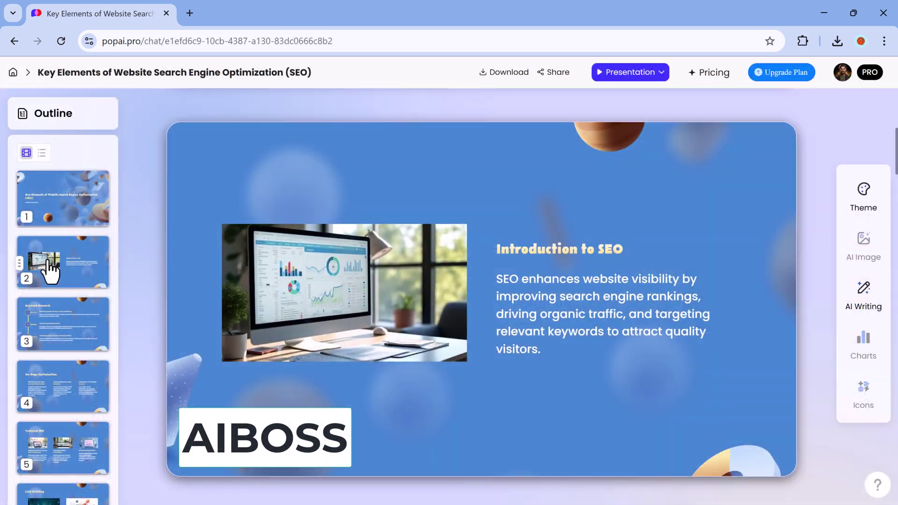
- View Keyword Research, On-Page, Technical SEO, Link Building, Analytics, Best Practices, and Conclusion slides
left_click(61, 322)
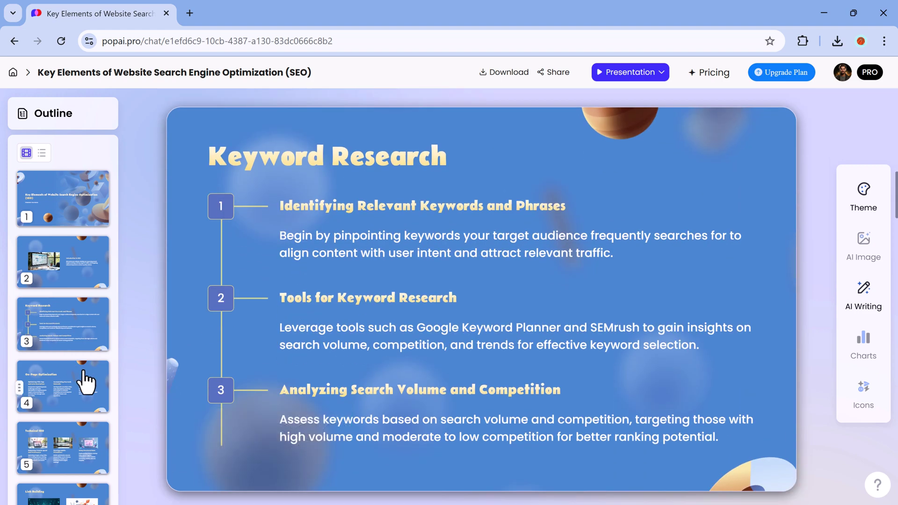
left_click(86, 381)
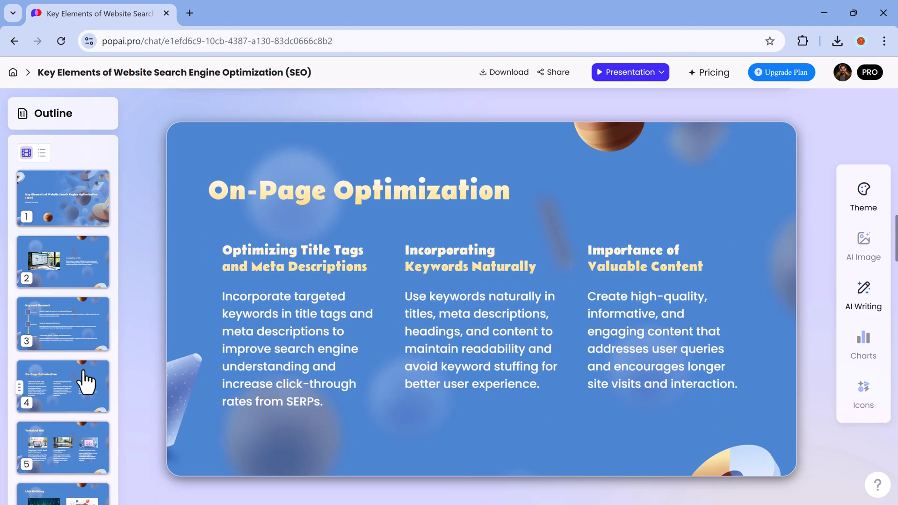
left_click(88, 379)
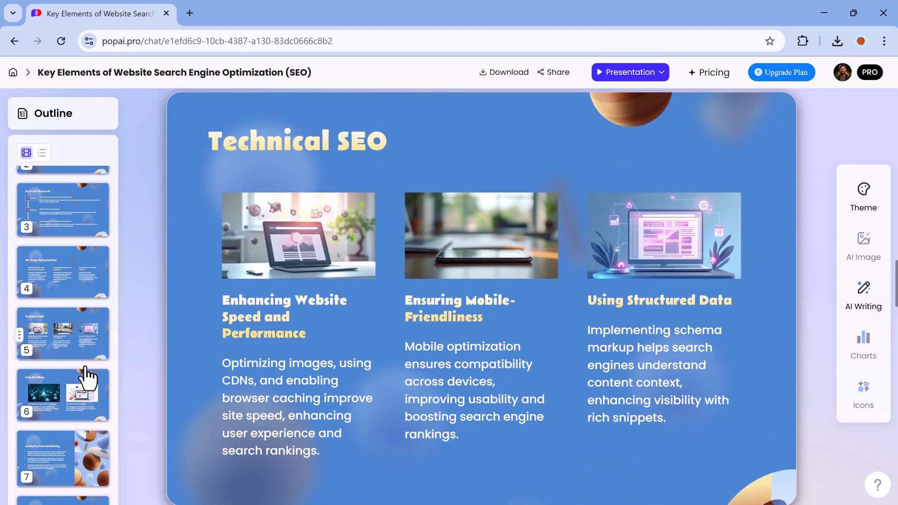
left_click(88, 376)
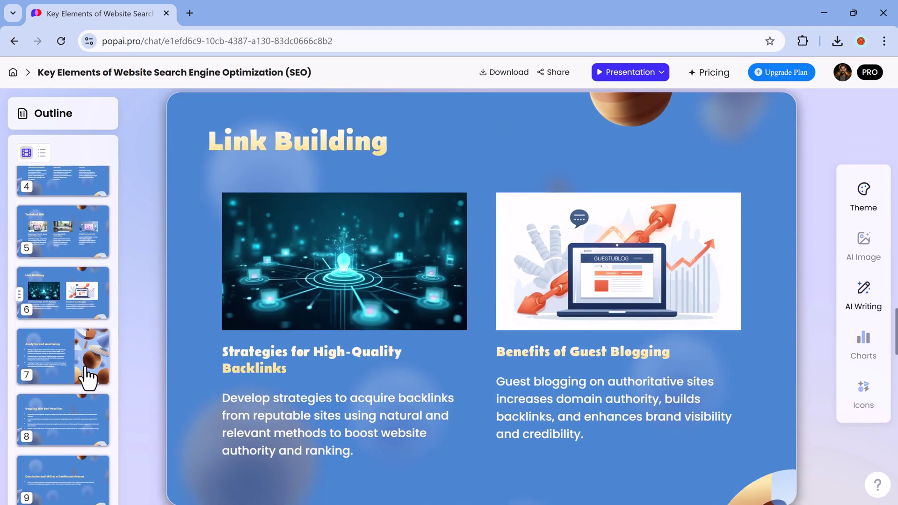
left_click(88, 375)
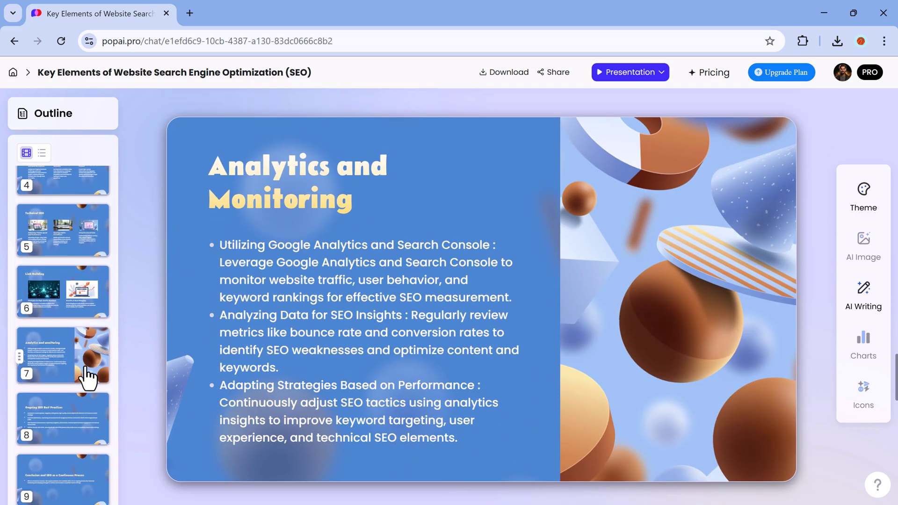
left_click(88, 376)
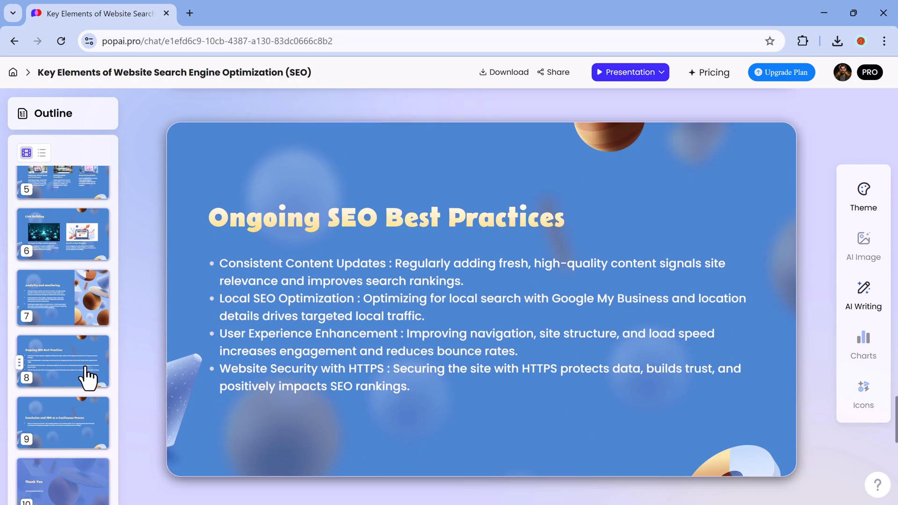
left_click(88, 409)
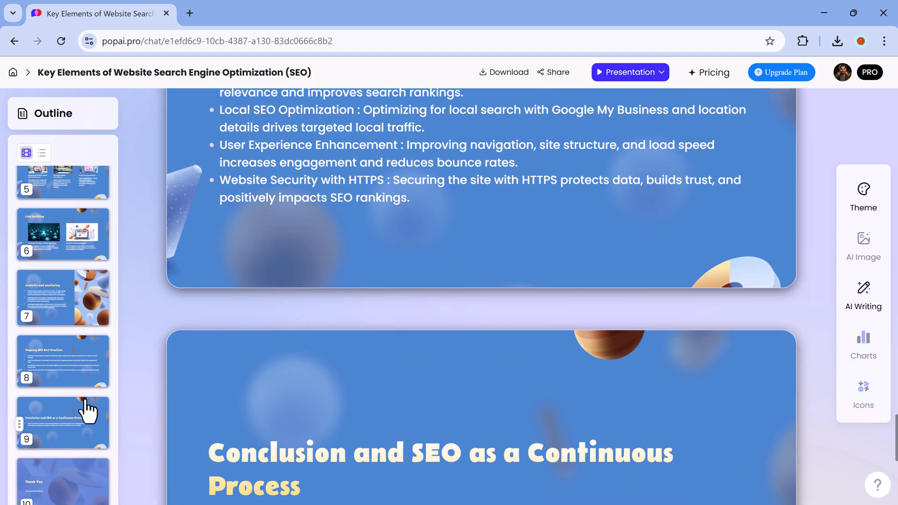